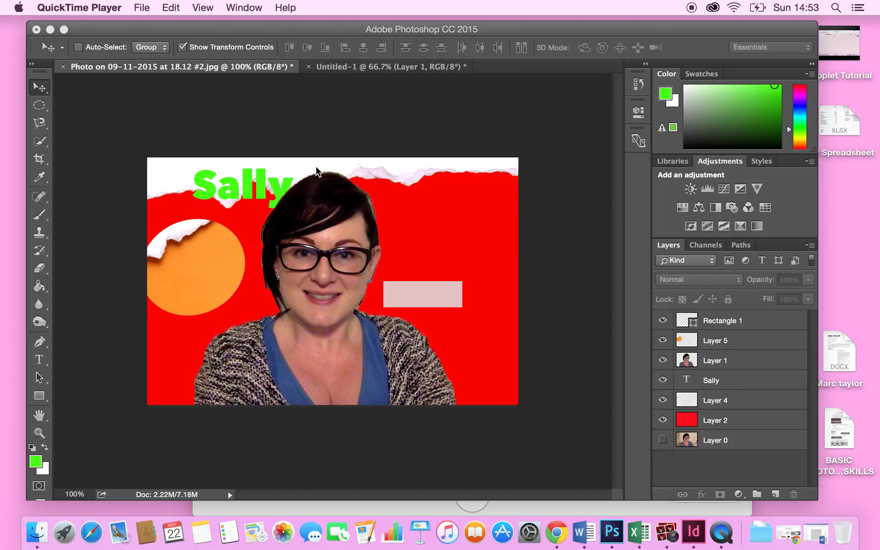
# - Switch to InDesign and create an A4 print document with 3 pages, 2 columns and a 3 mm gutter
pyautogui.click(694, 533)
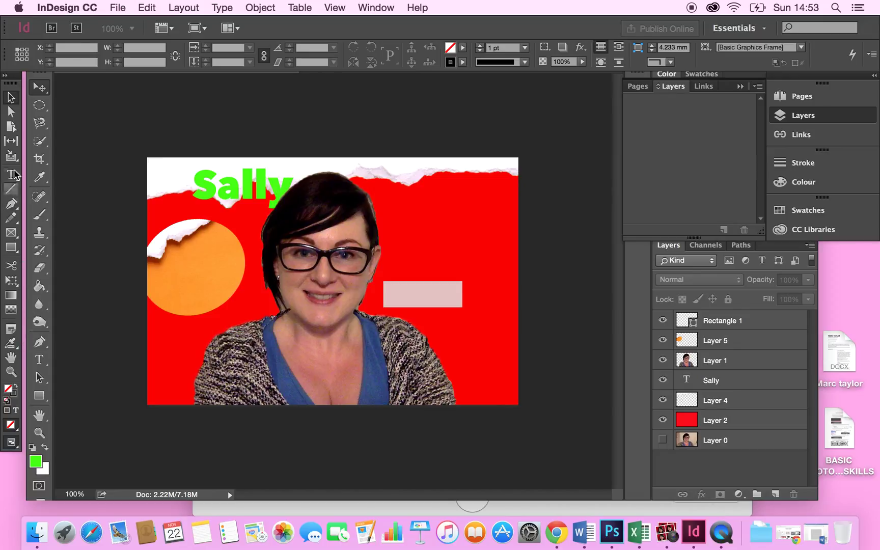
pyautogui.click(117, 9)
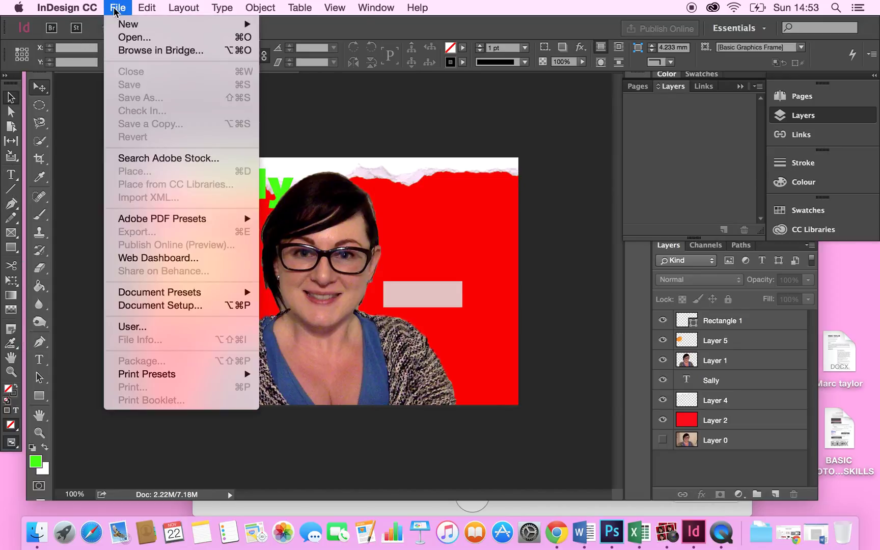
pyautogui.moveTo(123, 24)
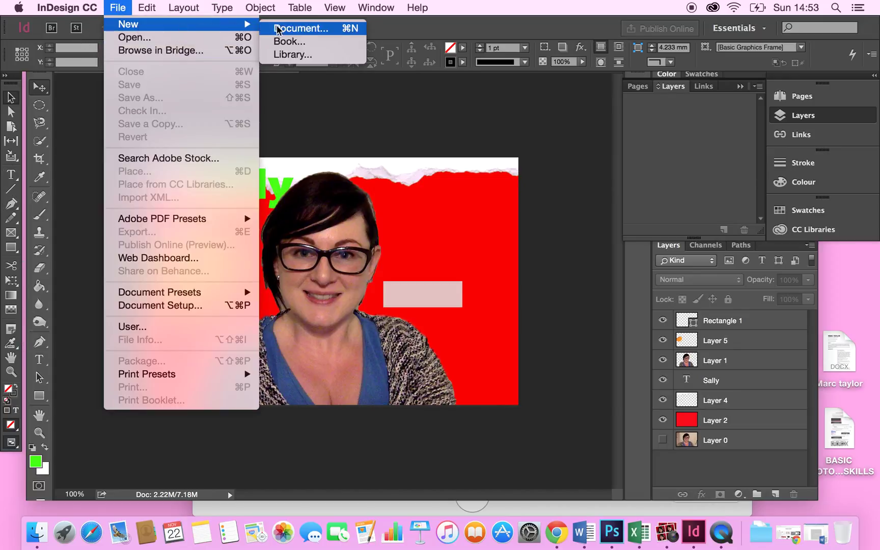
pyautogui.click(285, 28)
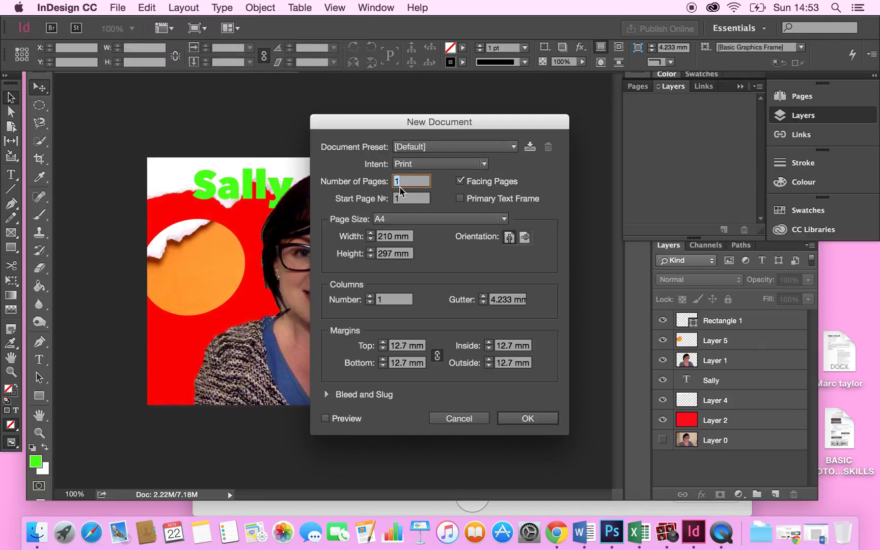
pyautogui.write('3')
pyautogui.click(371, 297)
pyautogui.click(483, 302)
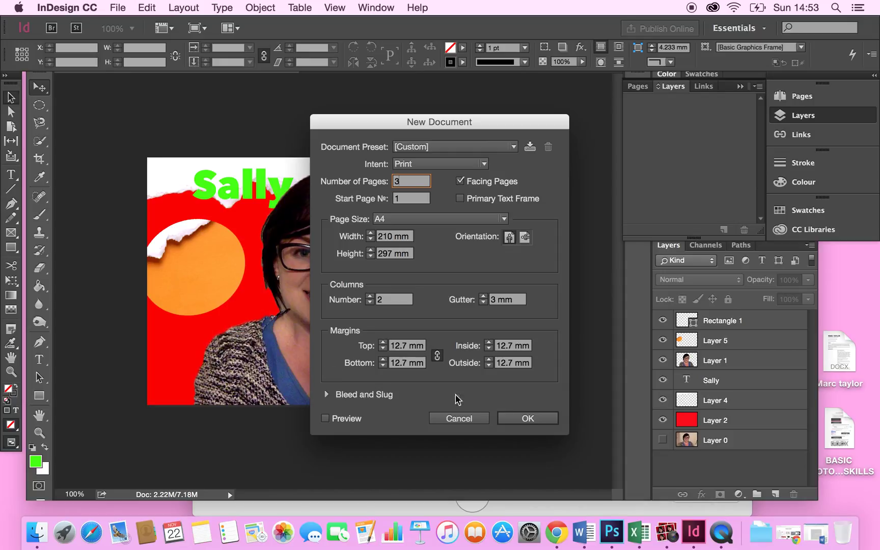
pyautogui.click(527, 417)
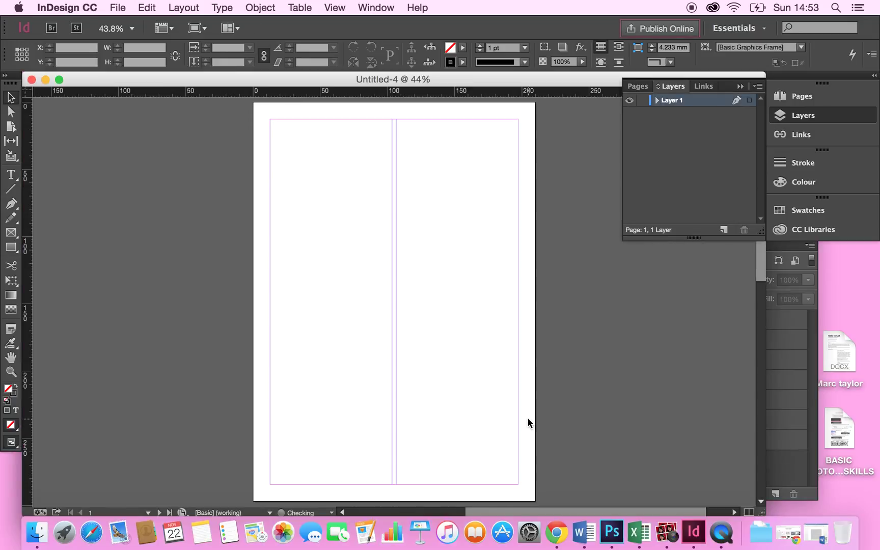
# - Draw a text frame about 397 × 270 mm across both pages of the page 2–3 spread
pyautogui.click(740, 87)
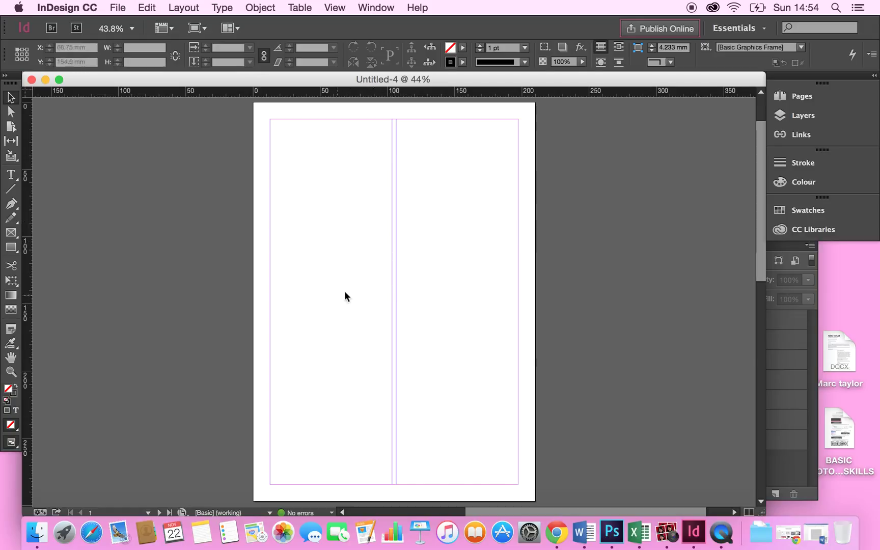
pyautogui.moveTo(761, 210); pyautogui.dragTo(713, 410)
pyautogui.moveTo(517, 504); pyautogui.dragTo(445, 505)
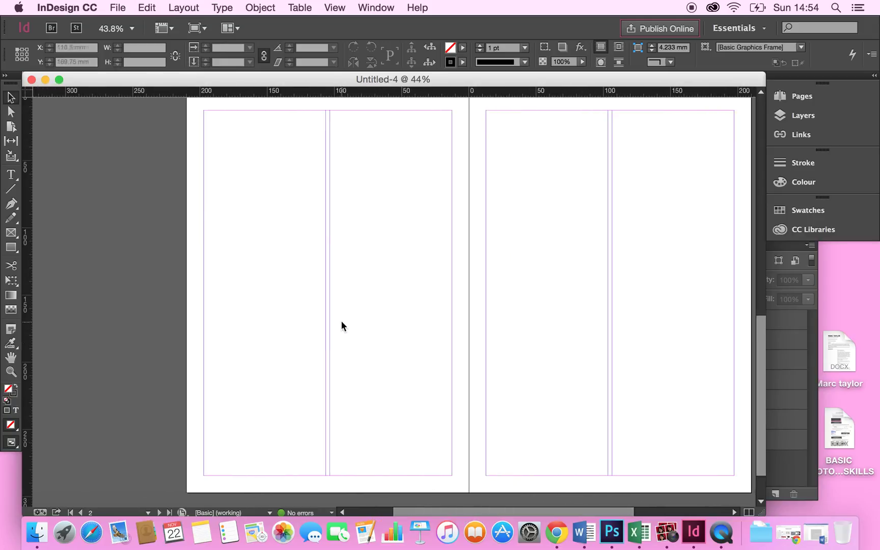
pyautogui.moveTo(477, 512); pyautogui.dragTo(487, 511)
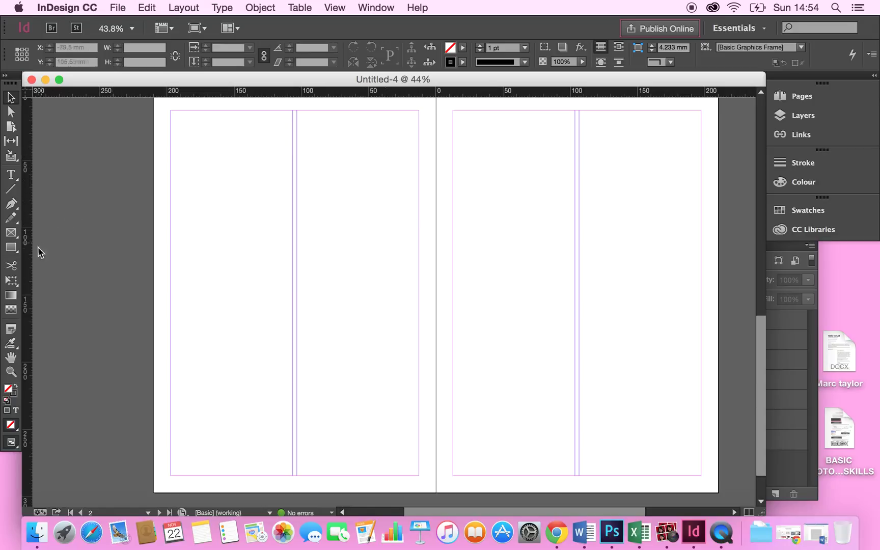
pyautogui.click(13, 176)
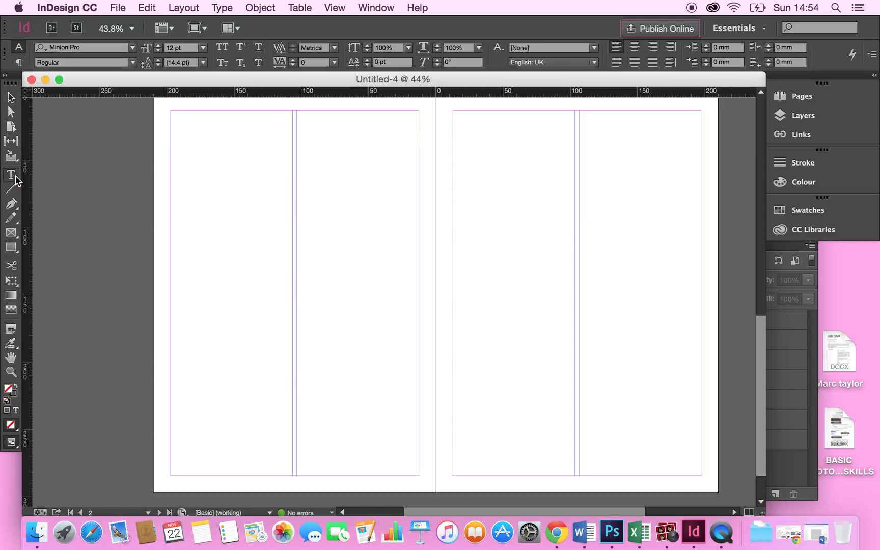
pyautogui.moveTo(172, 118); pyautogui.dragTo(705, 481)
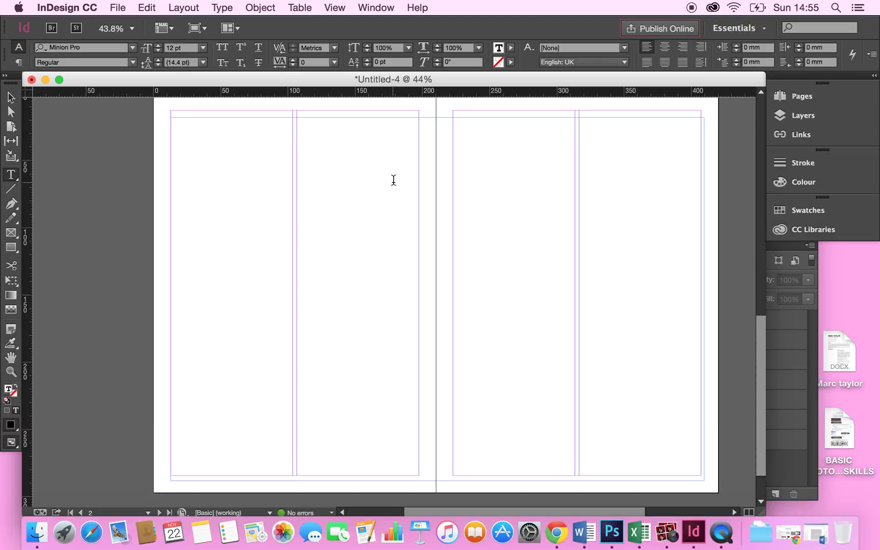
# - Copy the selected article text from the Word document and paste it into the InDesign text frame
pyautogui.click(586, 532)
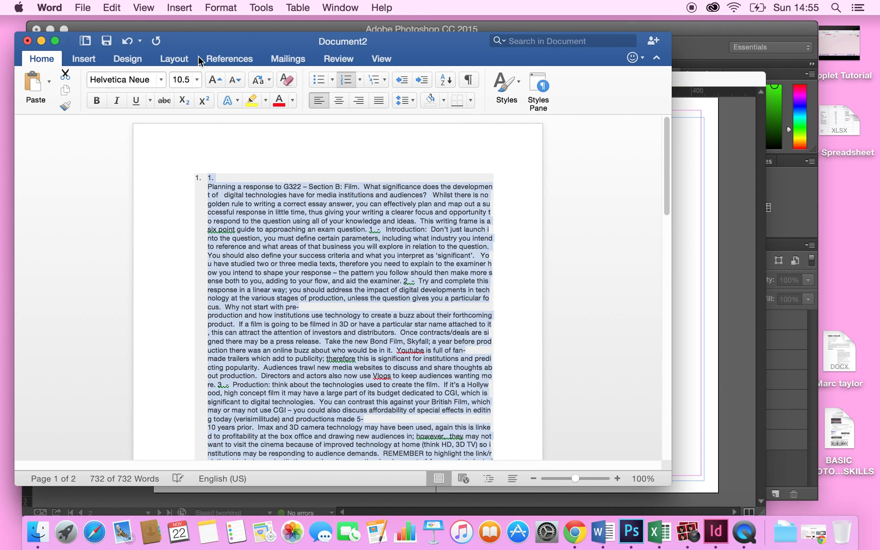
pyautogui.rightClick(313, 238)
pyautogui.click(346, 255)
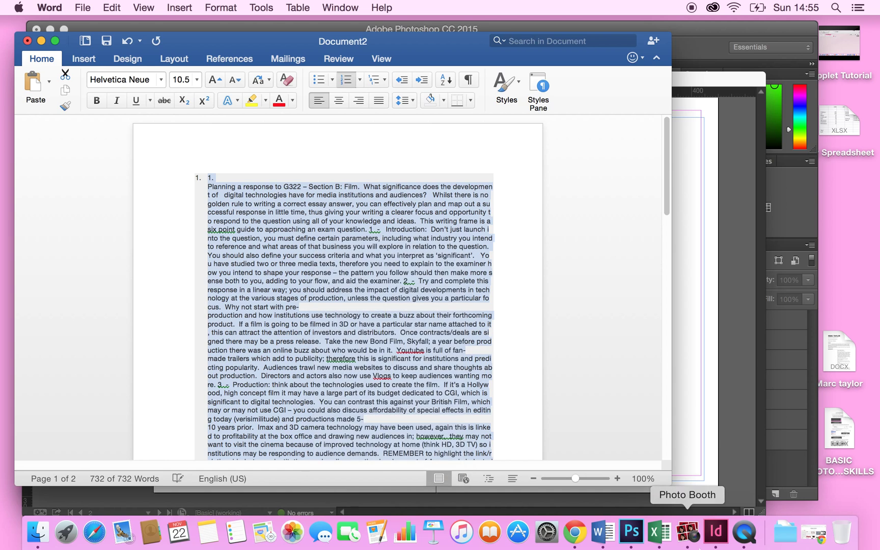
pyautogui.click(712, 539)
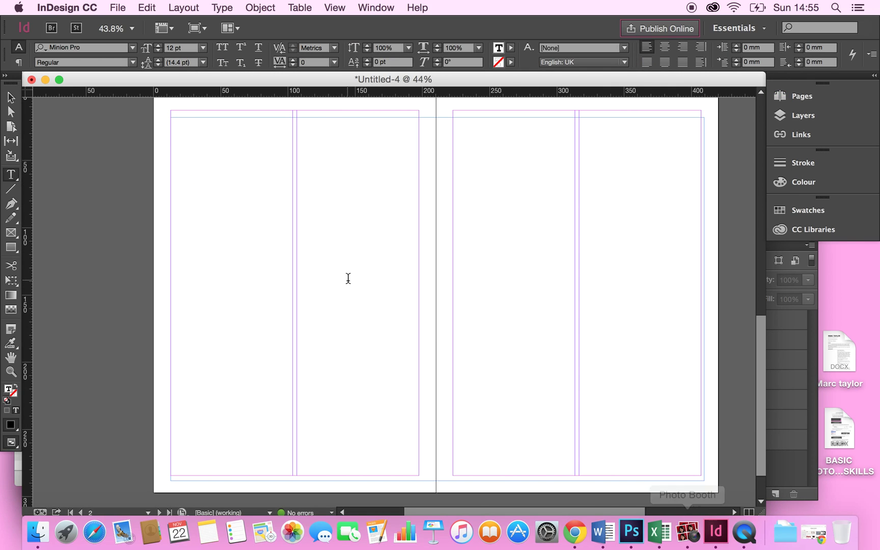
pyautogui.rightClick(224, 135)
pyautogui.click(246, 141)
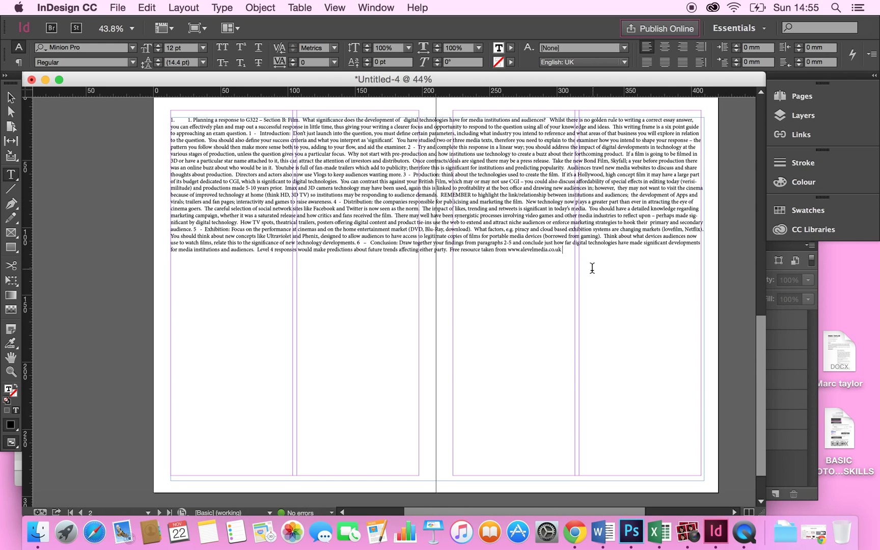
# - Set the article's text frame to 4 columns with a 3 mm gutter in Text Frame Options
pyautogui.rightClick(477, 168)
pyautogui.moveTo(485, 176)
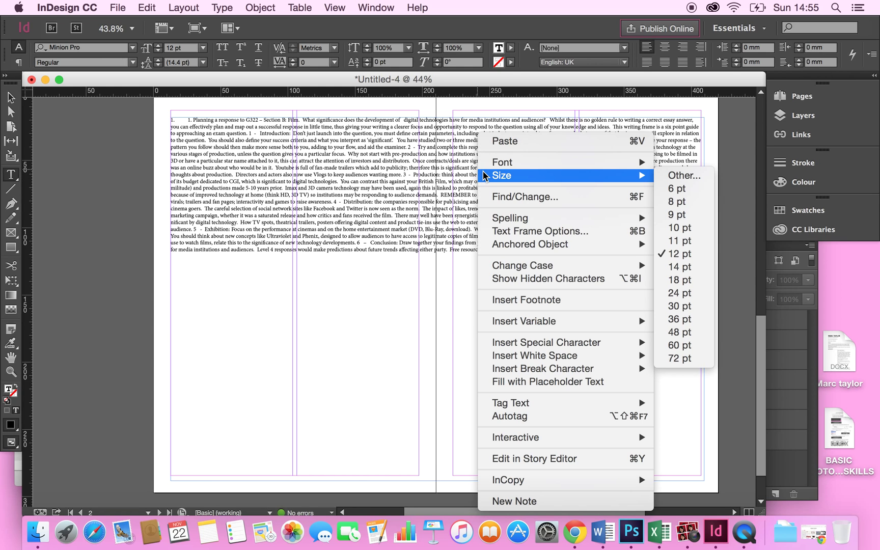
pyautogui.click(571, 232)
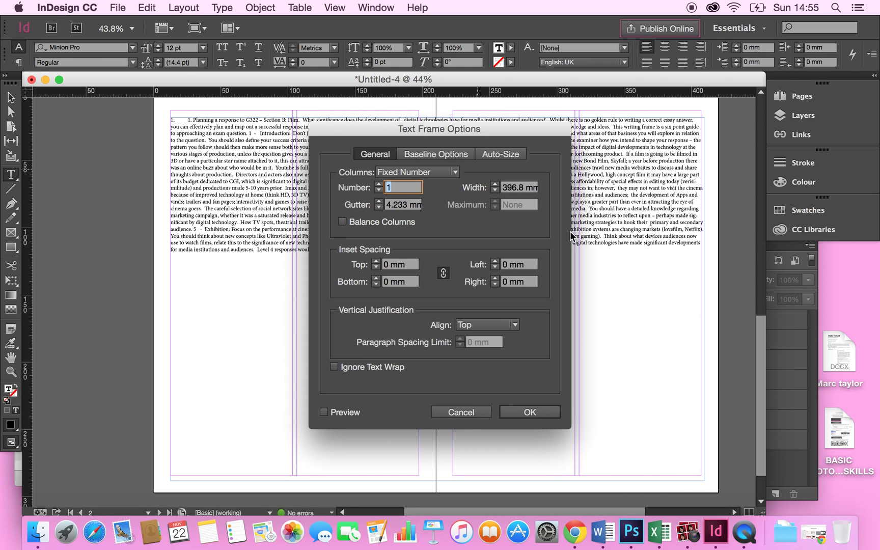
pyautogui.click(380, 185)
pyautogui.click(379, 185)
pyautogui.click(379, 184)
pyautogui.click(378, 207)
pyautogui.click(378, 207)
pyautogui.click(532, 412)
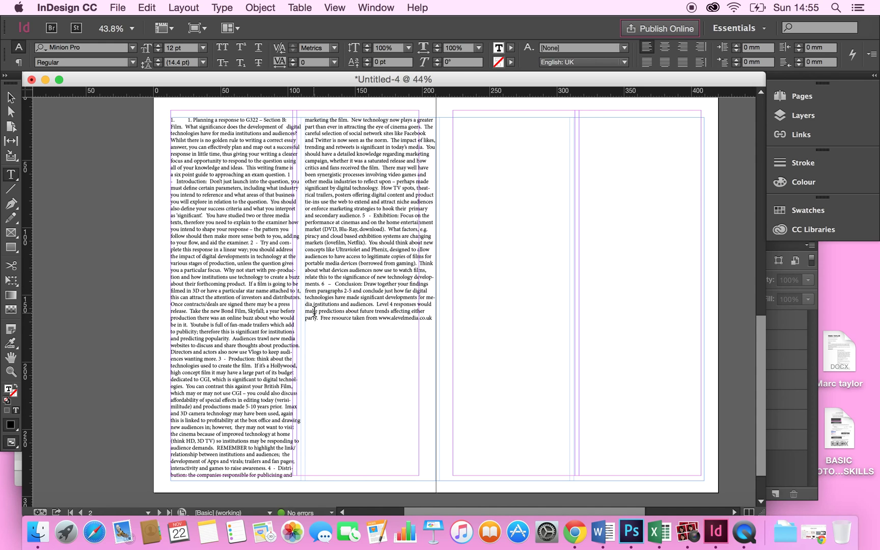
# - Try the whole article text at 8 pt and set it back to 12 pt
pyautogui.moveTo(434, 318); pyautogui.dragTo(152, 114)
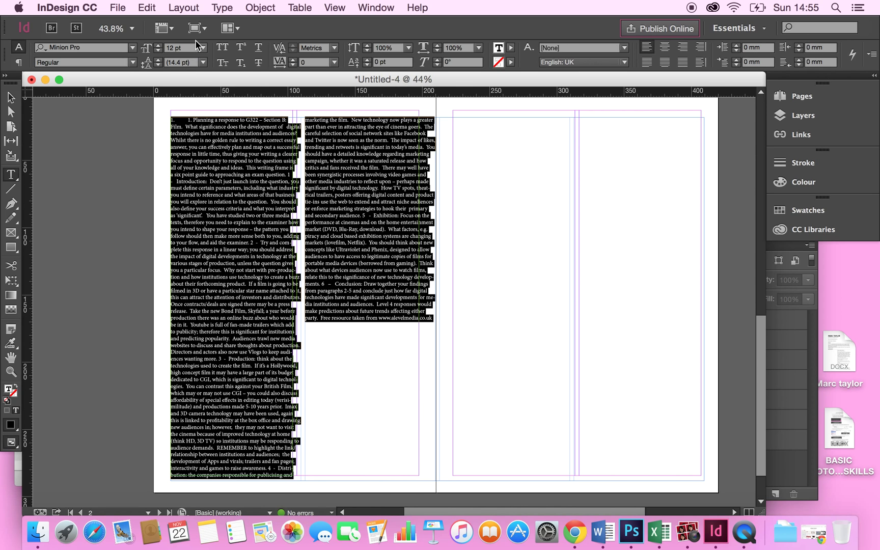
pyautogui.click(202, 48)
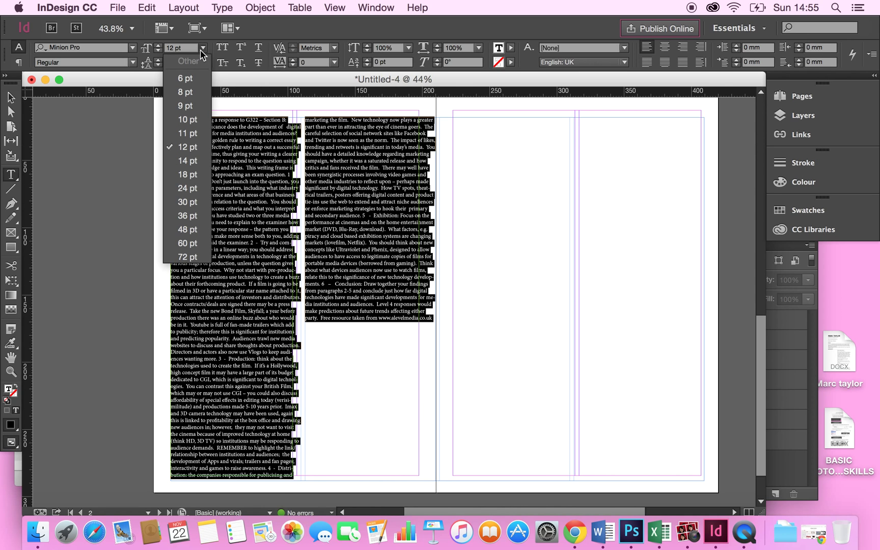
pyautogui.click(190, 93)
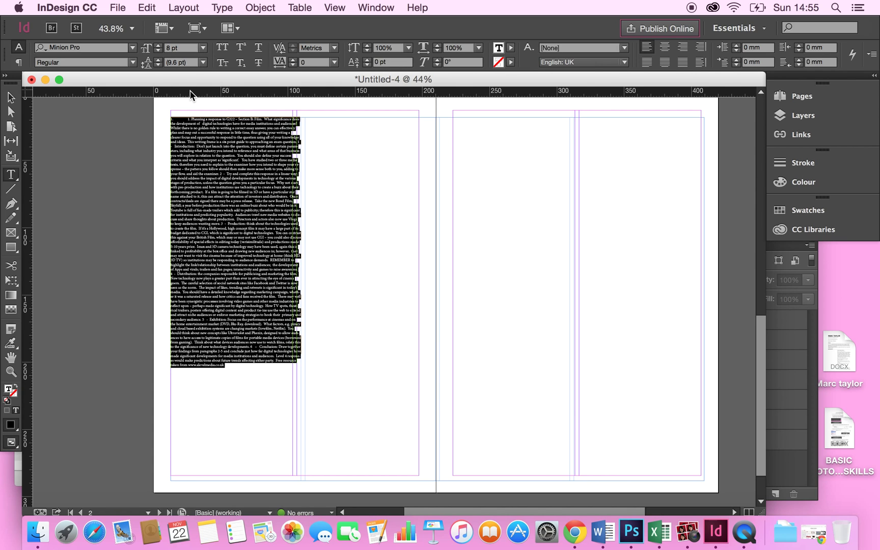
pyautogui.click(202, 50)
pyautogui.click(182, 145)
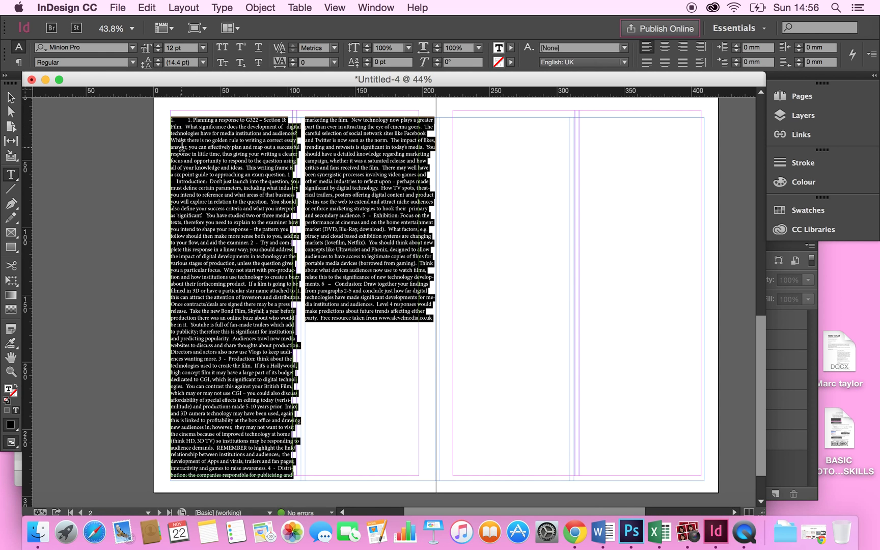
# - Change the selected article text's font to Helvetica Regular
pyautogui.click(131, 50)
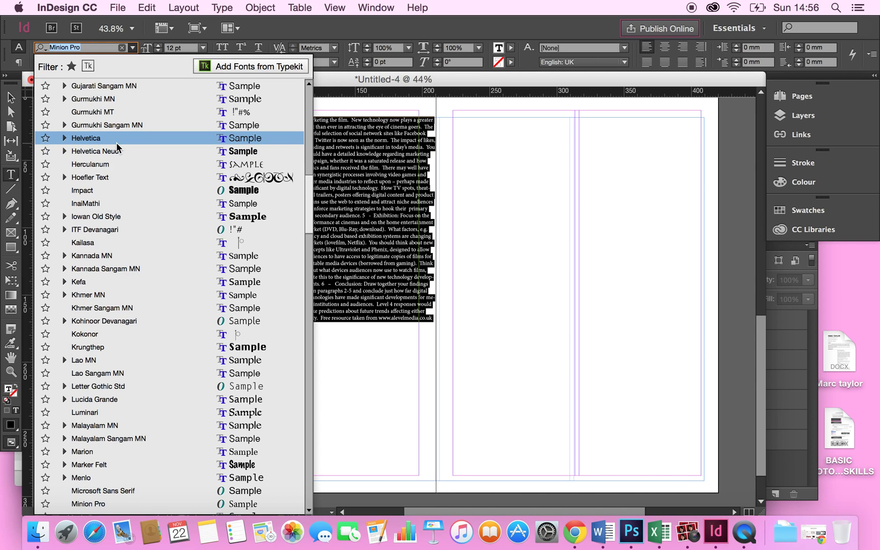
pyautogui.click(65, 138)
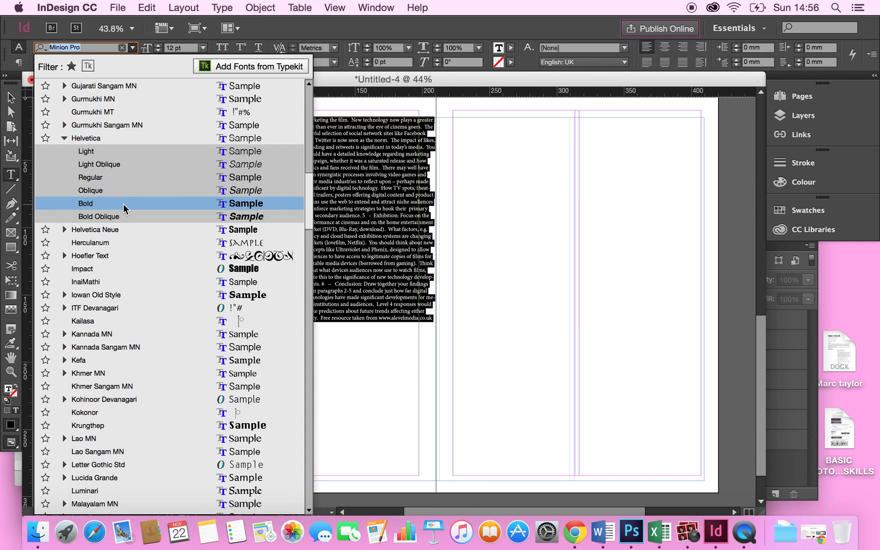
pyautogui.click(128, 178)
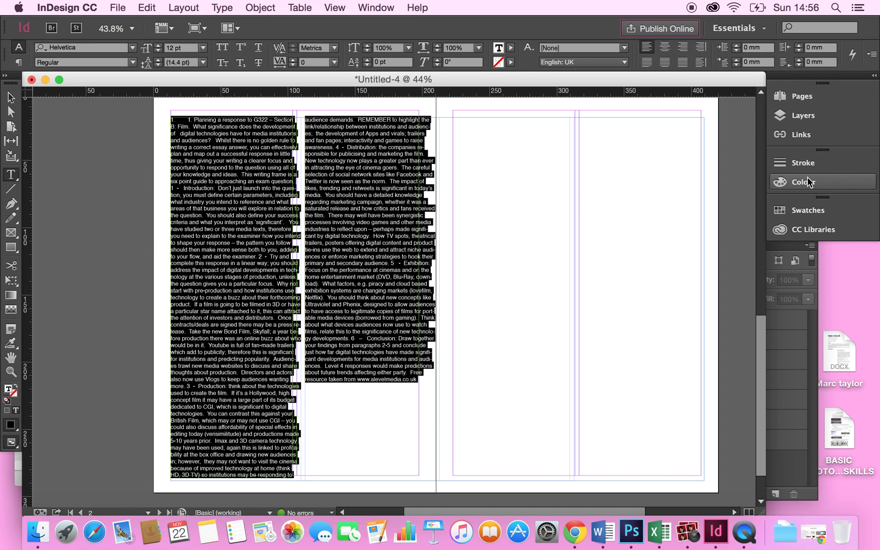
pyautogui.click(800, 119)
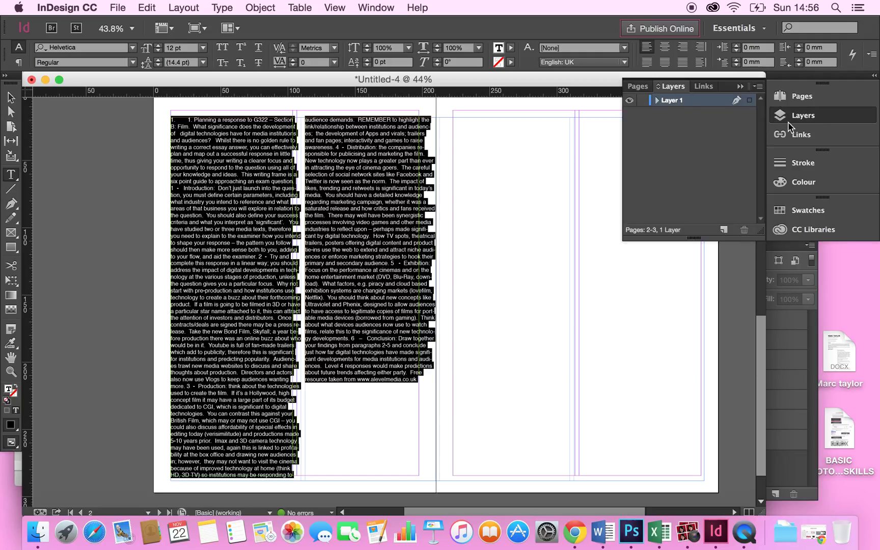
pyautogui.click(658, 100)
pyautogui.click(741, 90)
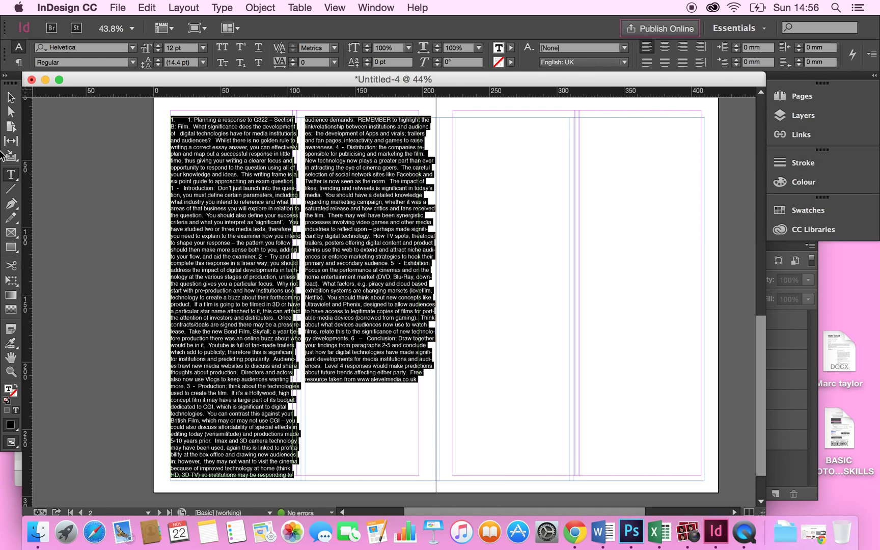
pyautogui.moveTo(257, 208); pyautogui.dragTo(392, 270)
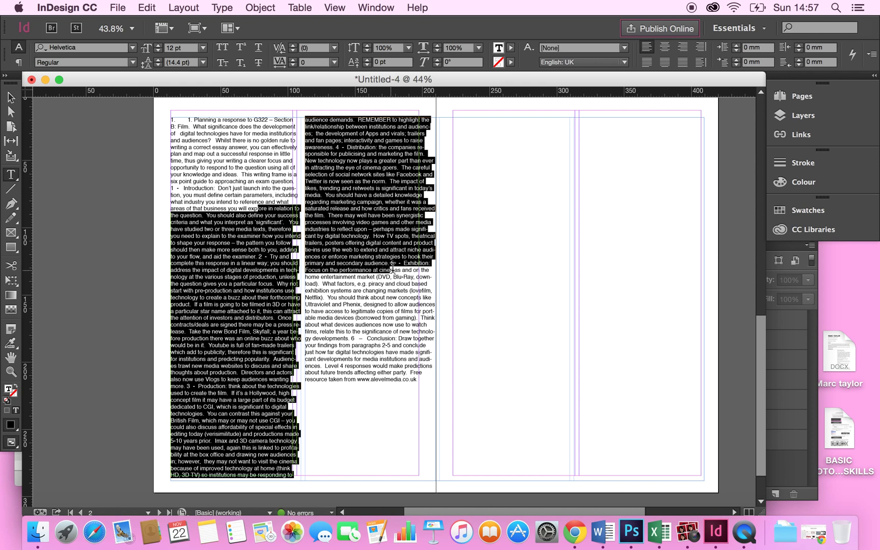
pyautogui.click(538, 301)
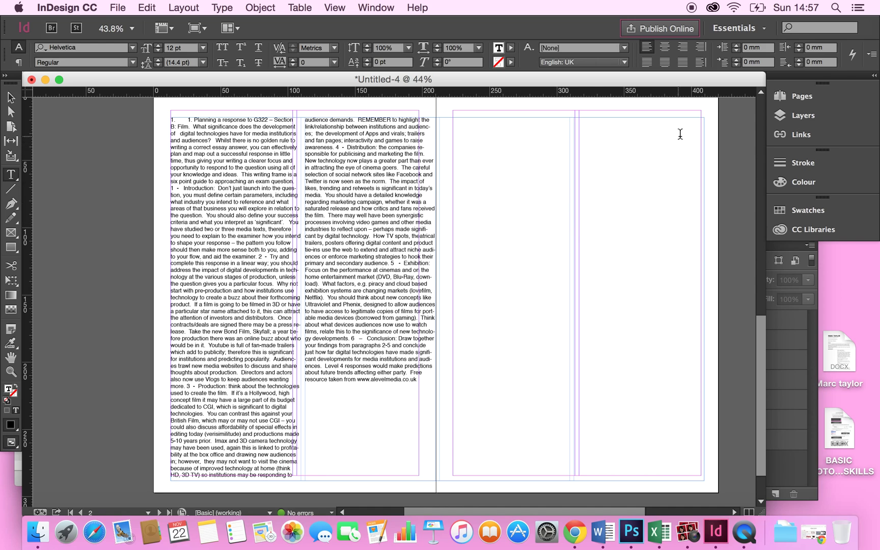
# - Draw a small text frame about 48 mm high beside page 3's upper outer edge, and narrow the article frame from its right side
pyautogui.moveTo(713, 130); pyautogui.dragTo(743, 193)
pyautogui.click(695, 197)
pyautogui.click(10, 96)
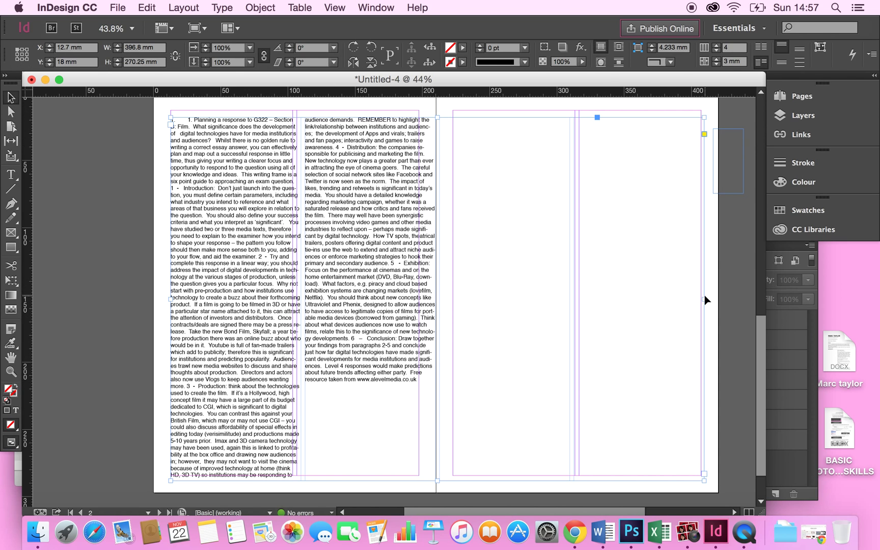
pyautogui.moveTo(703, 299); pyautogui.dragTo(660, 298)
# - Widen the small text frame leftward over page 3 to about 125 mm and enter "Headline" in it
pyautogui.click(713, 183)
pyautogui.moveTo(713, 190); pyautogui.dragTo(576, 191)
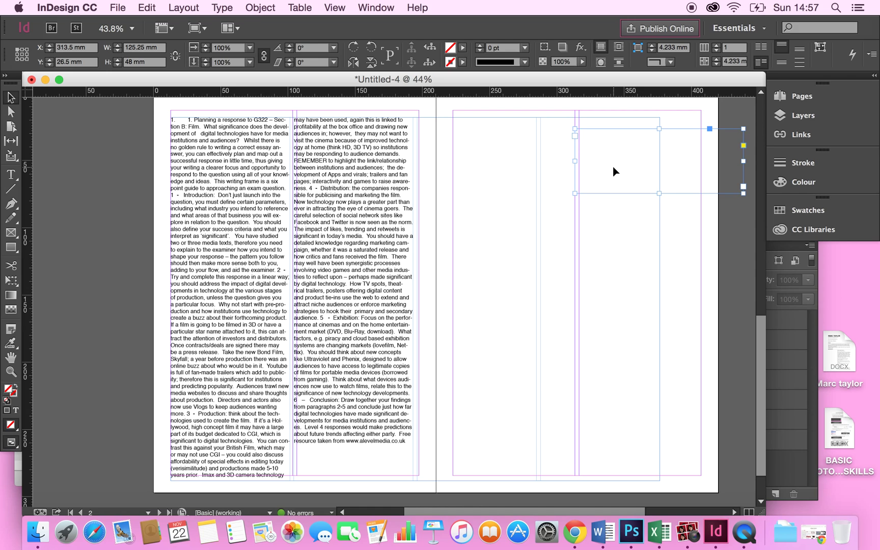
pyautogui.press('a')
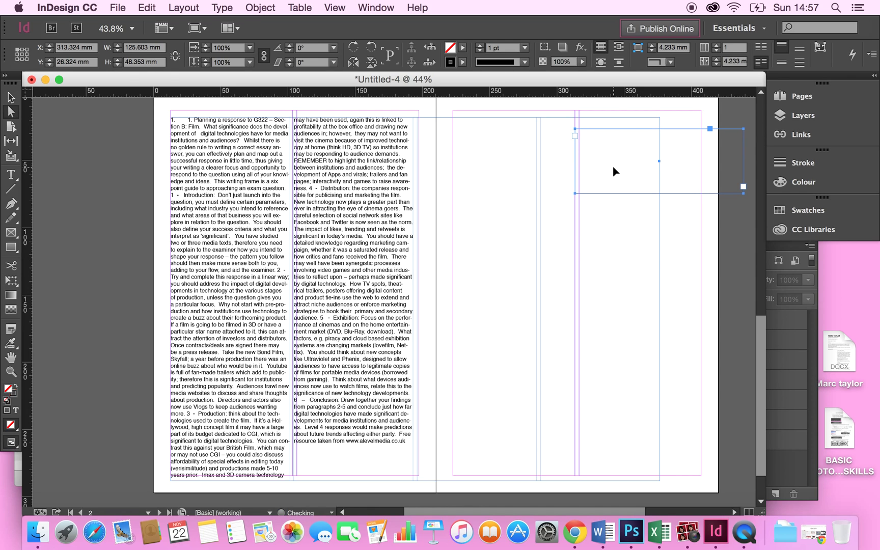
pyautogui.press('t')
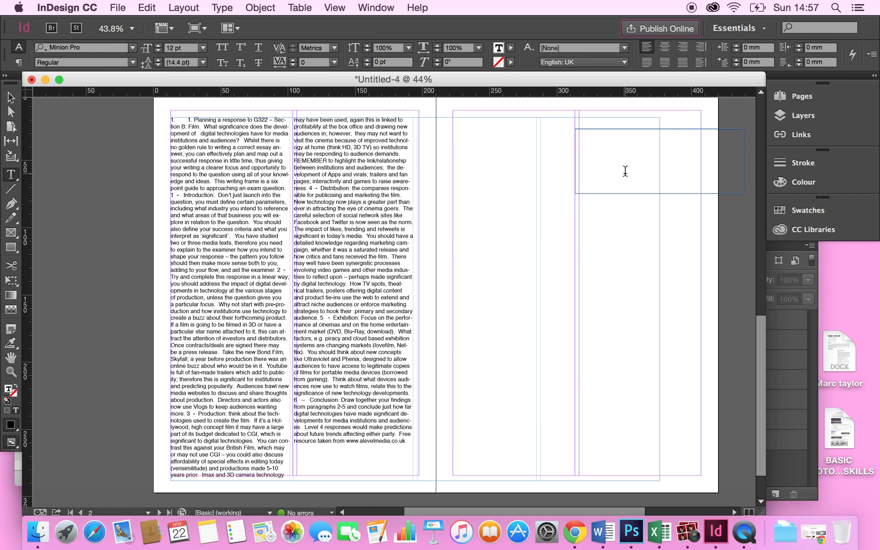
pyautogui.write('Headline')
# - Set the word "Headline" to 48 pt
pyautogui.doubleClick(574, 133)
pyautogui.click(202, 47)
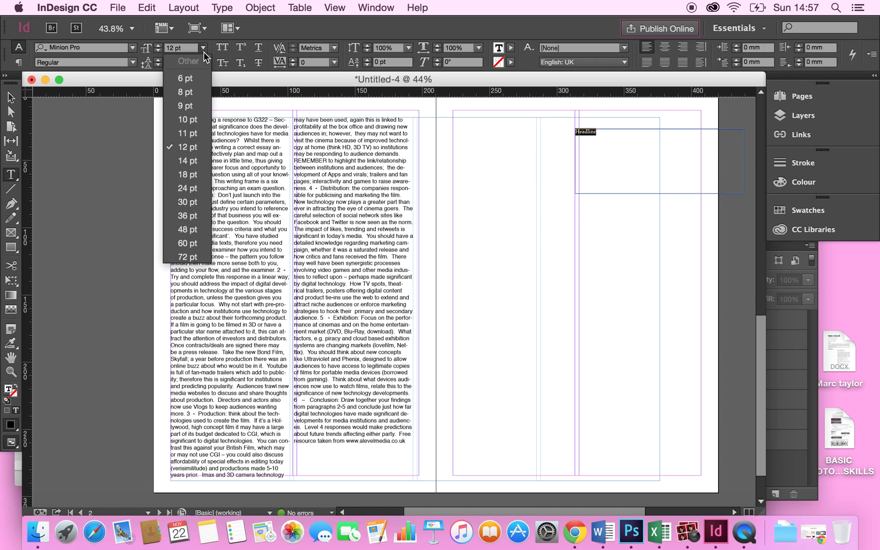
pyautogui.click(192, 230)
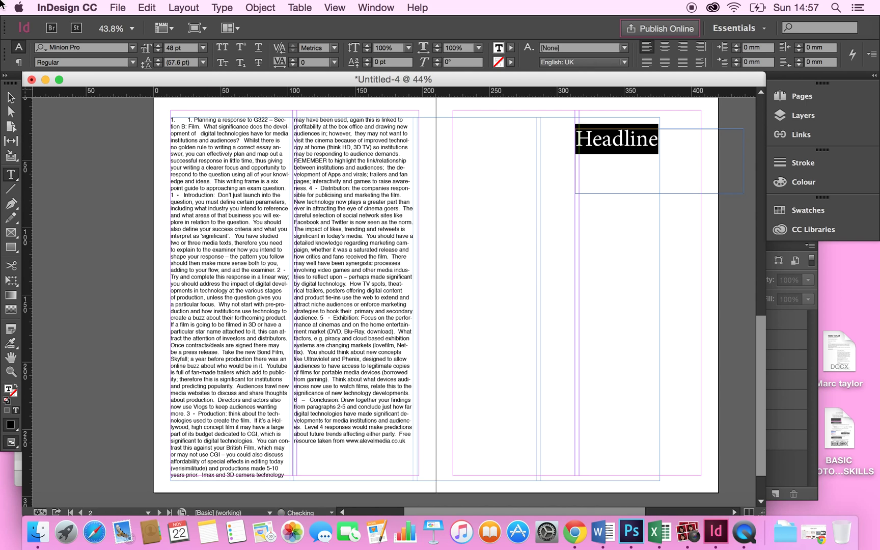
# - Move the Headline frame over the two-column article on page 2 and shrink it to about 68 by 24 mm
pyautogui.click(12, 97)
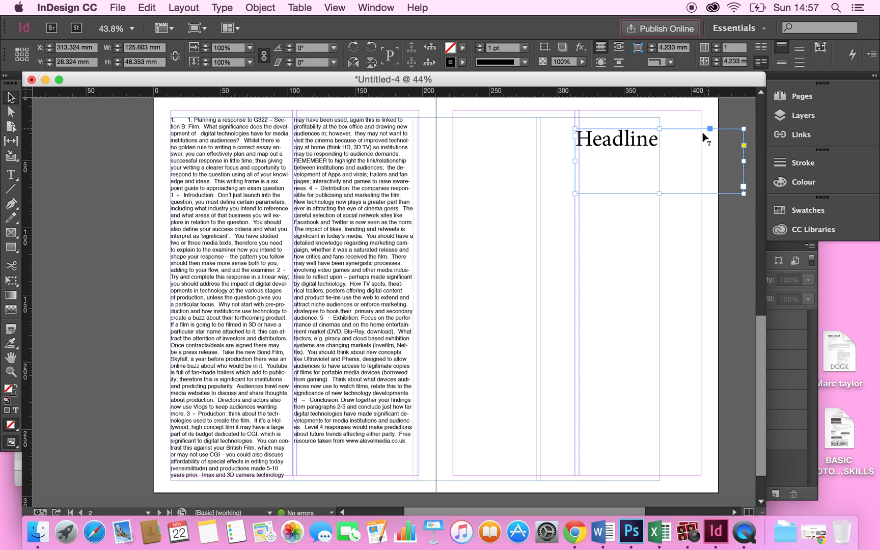
pyautogui.moveTo(675, 194); pyautogui.dragTo(326, 203)
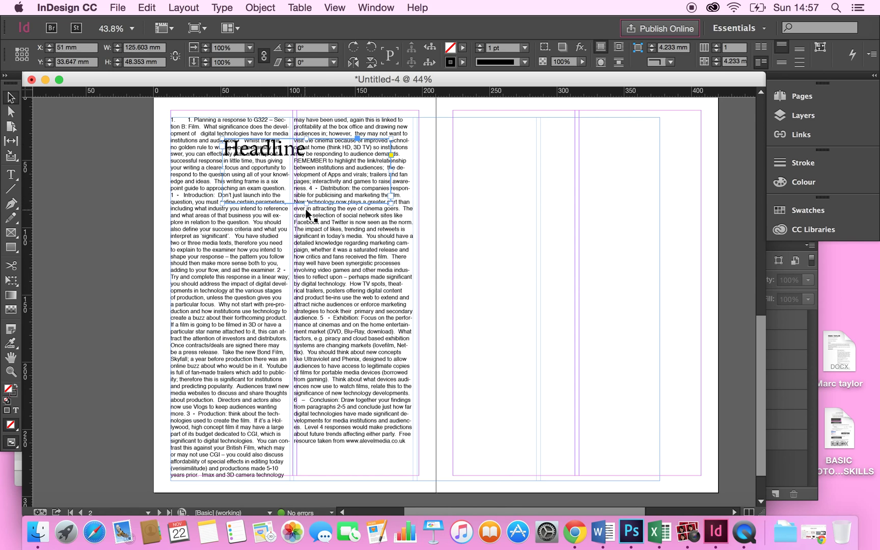
pyautogui.moveTo(306, 202); pyautogui.dragTo(311, 171)
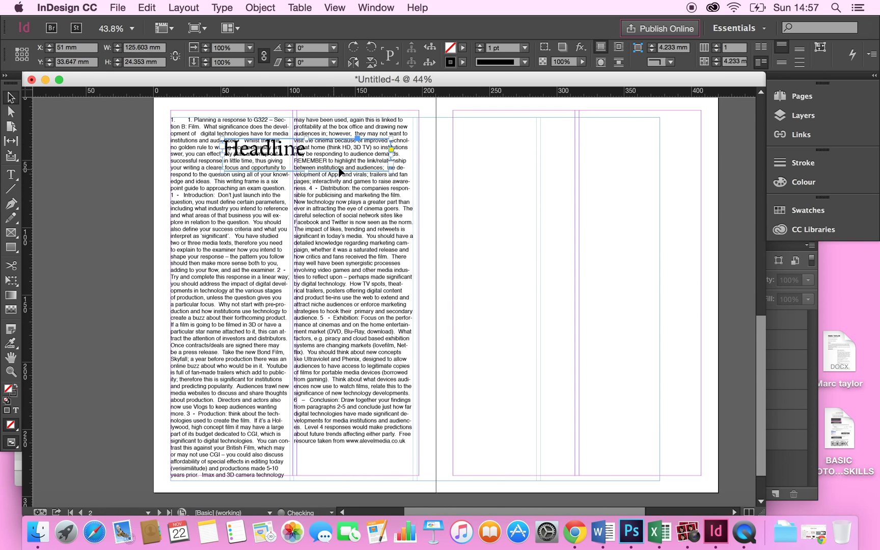
pyautogui.moveTo(389, 151); pyautogui.dragTo(294, 212)
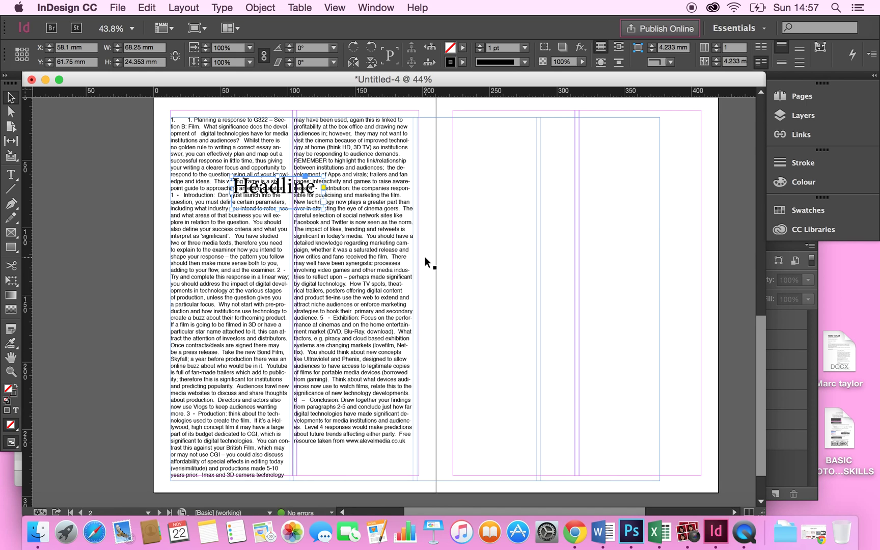
# - Wrap the article text around the Headline frame's bounding box and move the frame down to about X 62 mm, Y 121 mm
pyautogui.click(618, 48)
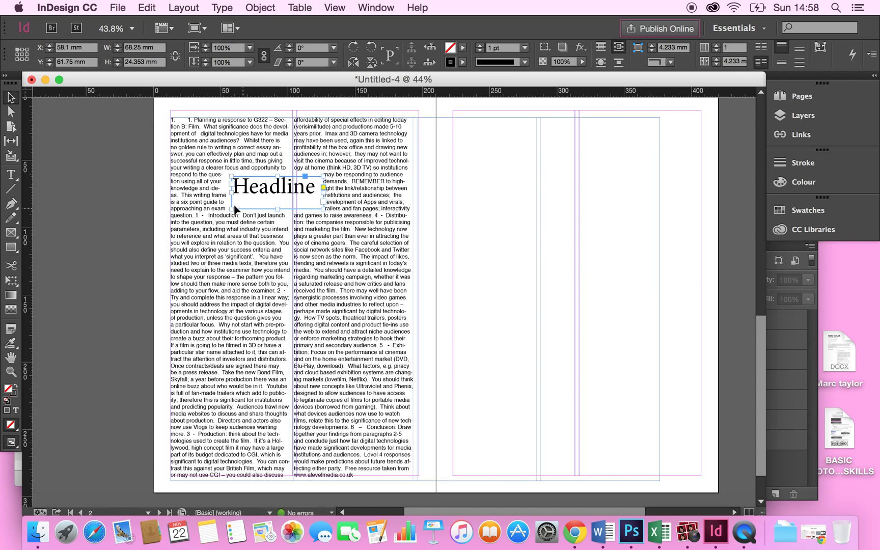
pyautogui.moveTo(291, 211); pyautogui.dragTo(298, 289)
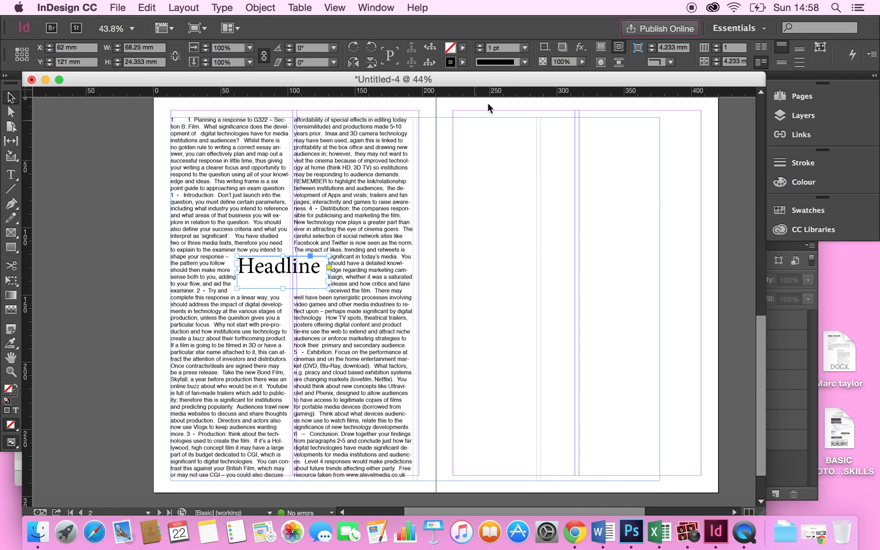
# - Set the Headline frame's text wrap to follow its object shape and shorten the frame to about 19.5 mm high
pyautogui.click(602, 63)
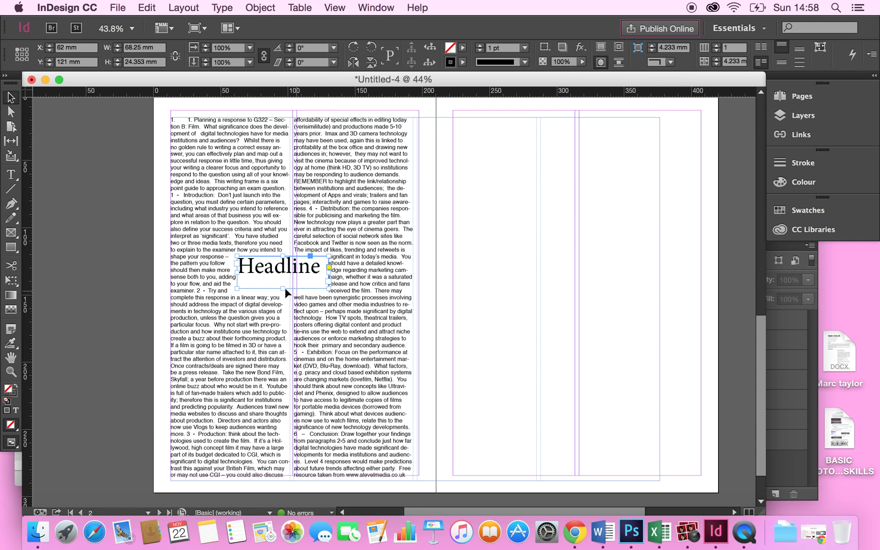
pyautogui.moveTo(282, 288); pyautogui.dragTo(285, 282)
pyautogui.click(601, 62)
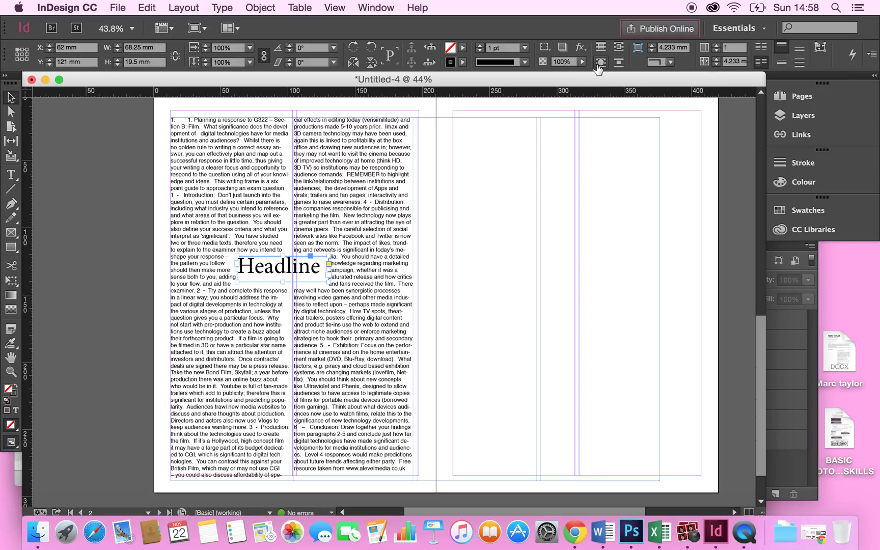
# - Return the Headline frame's text wrap to its bounding box, set its corner size to 4 mm, then select the article frame
pyautogui.click(619, 47)
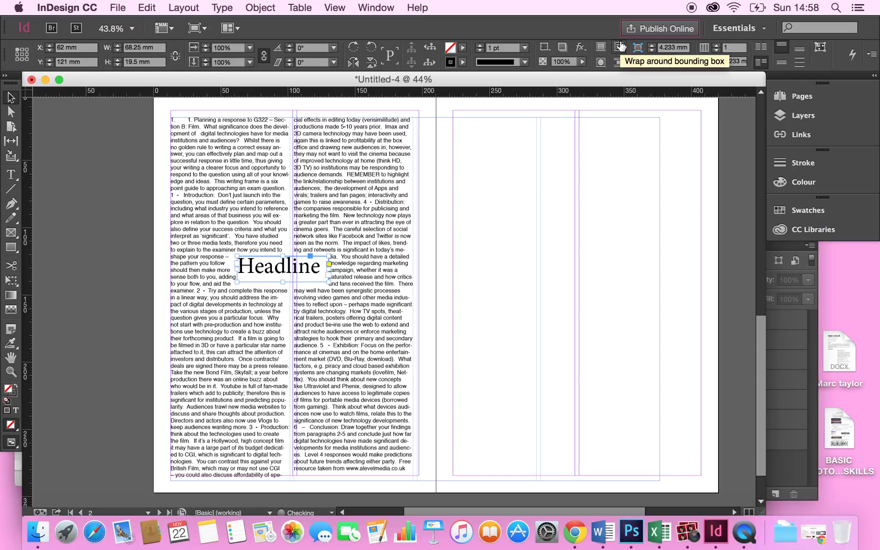
pyautogui.click(651, 50)
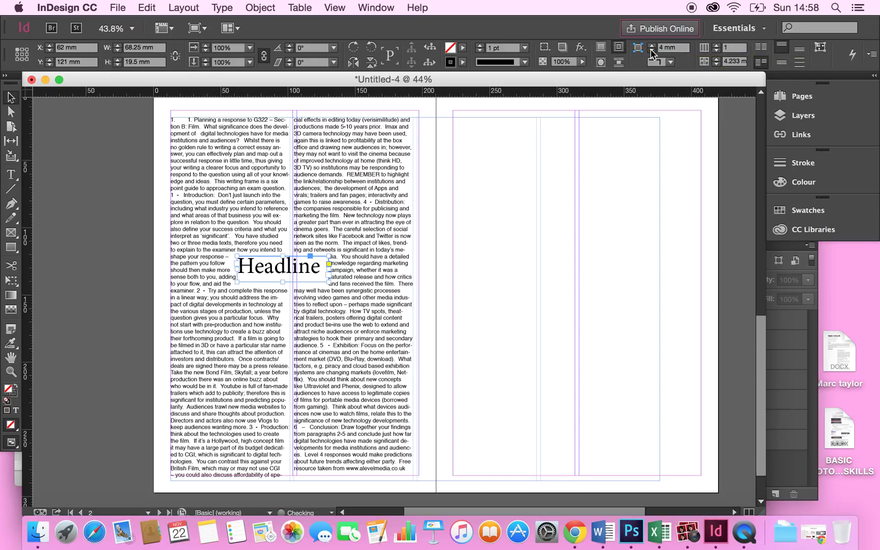
pyautogui.click(380, 319)
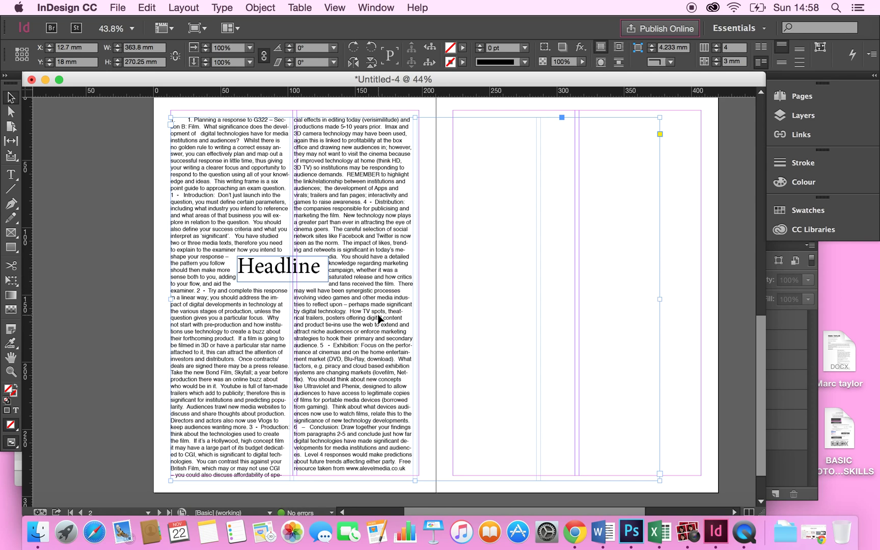